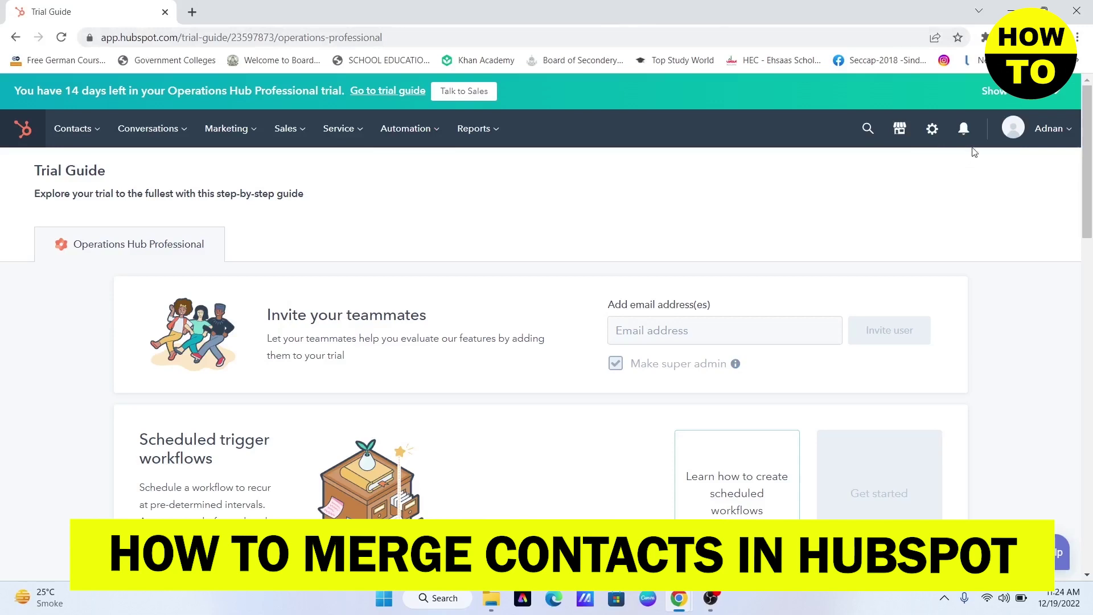
Follow the latest notification to the Imports page showing the last import's 9 errors.
left_click(964, 128)
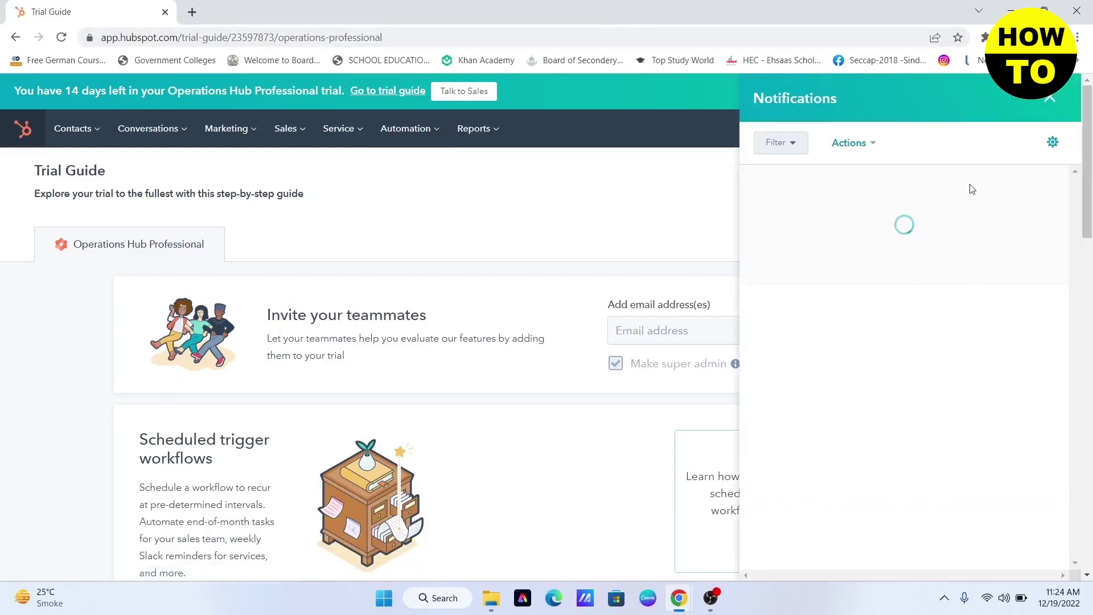
left_click(857, 229)
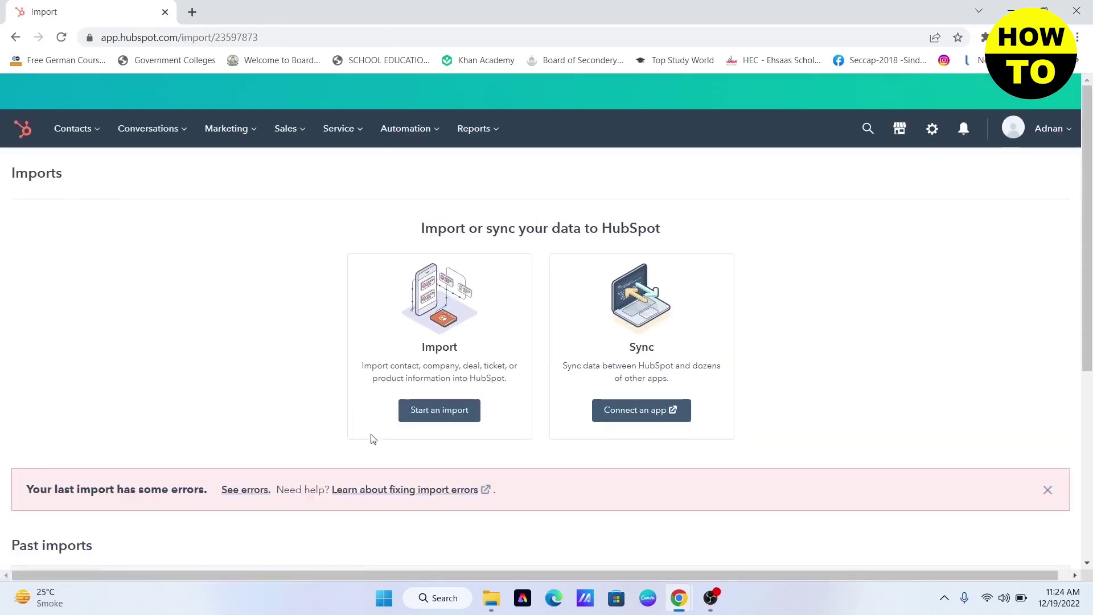
scroll(371, 440, "down", 2)
Review the 9 import error rows, then show actions for the 52-record All contacts list.
left_click(247, 368)
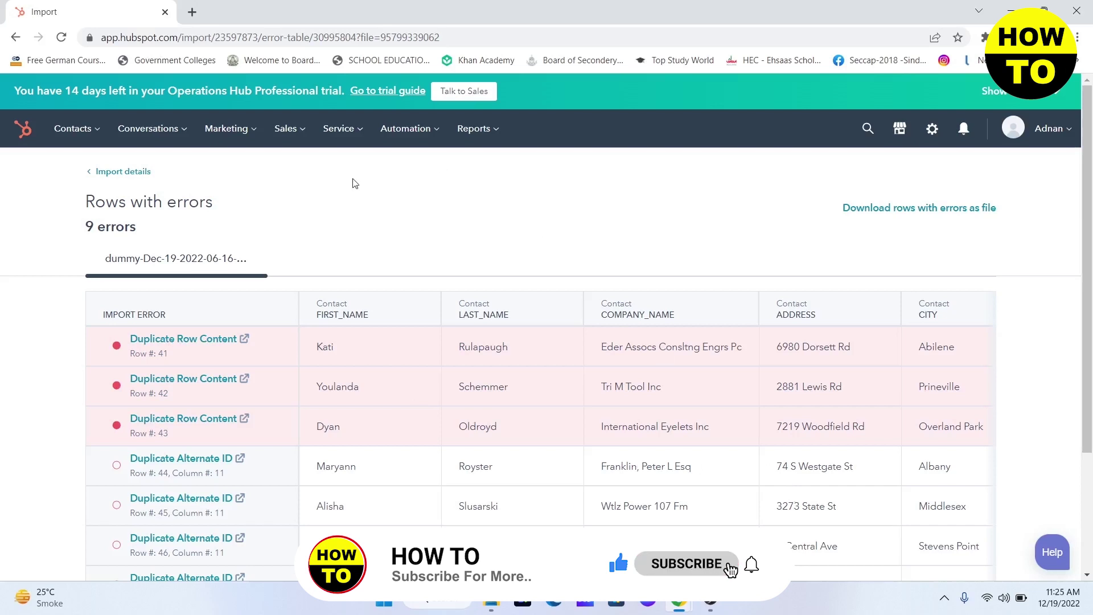
left_click(86, 129)
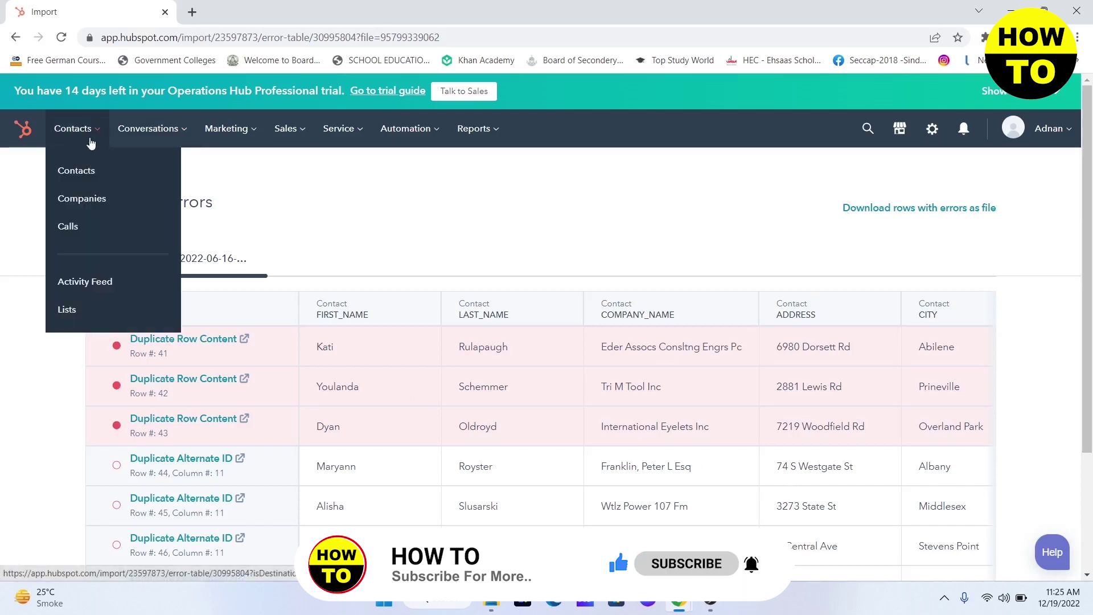
left_click(97, 171)
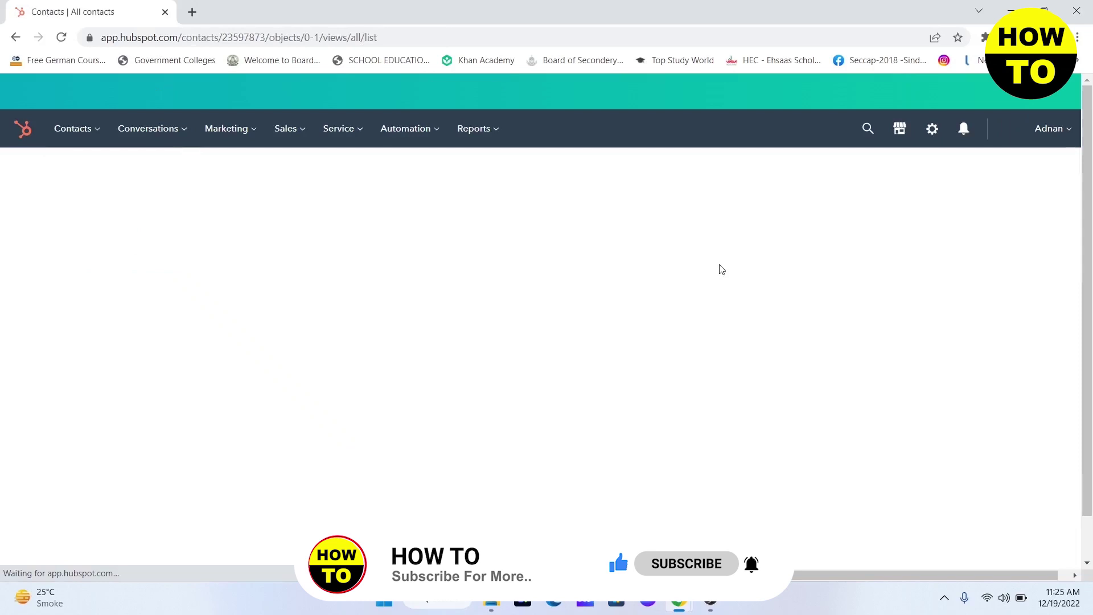
left_click(857, 182)
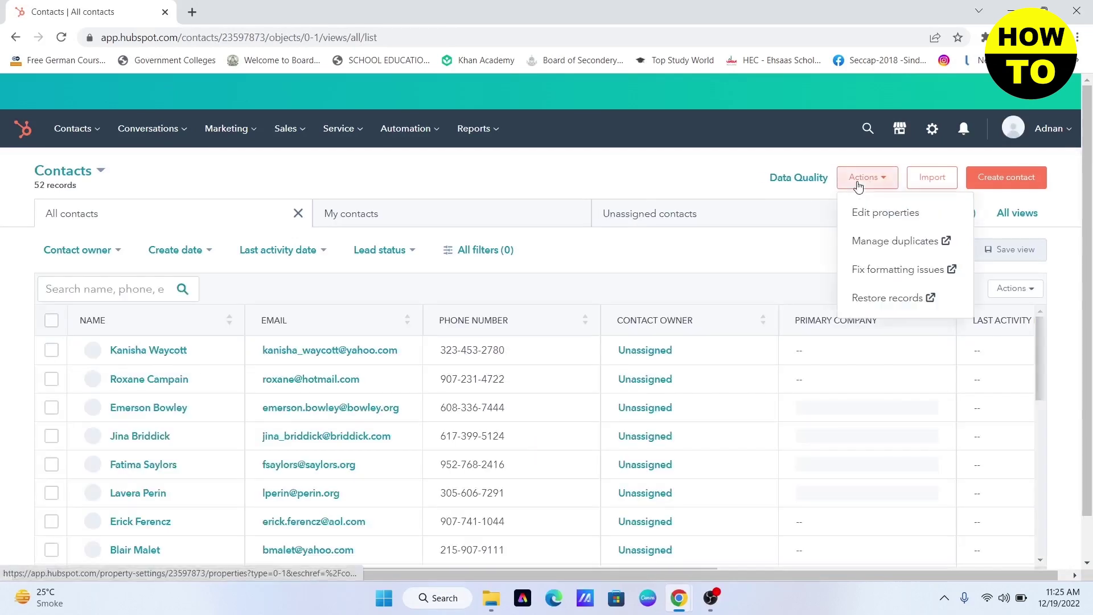
Choose 'Manage duplicates' to confirm no duplicate contacts exist.
left_click(895, 241)
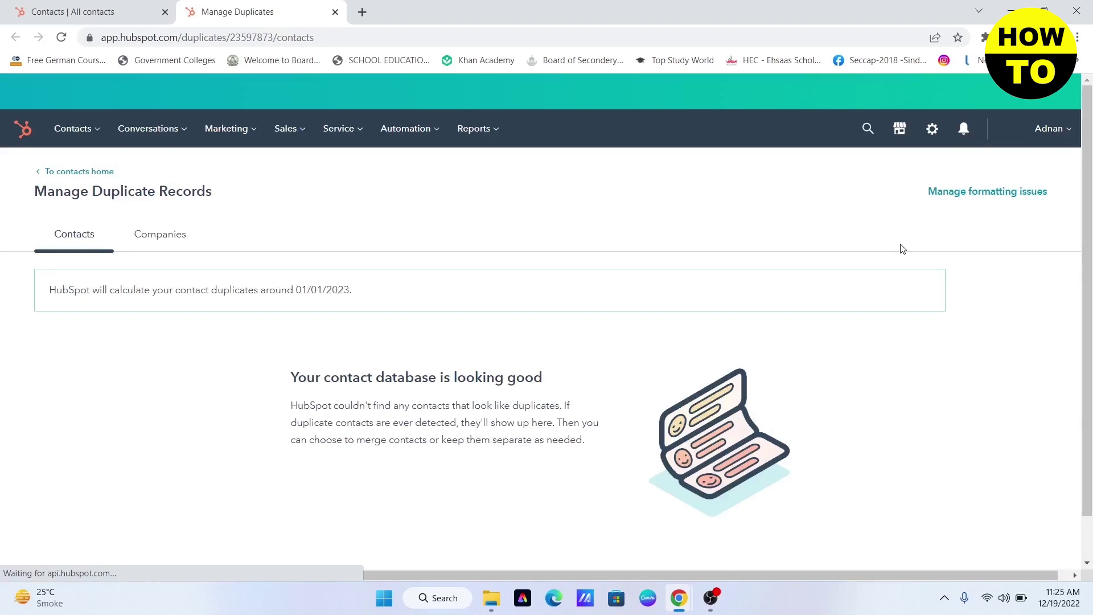